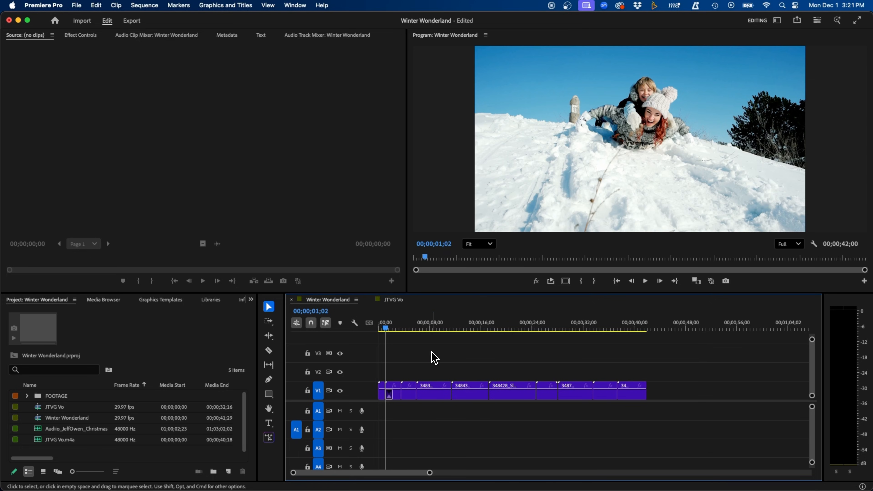
- Place the Silent Night instrumental audio file on track A1 of the Winter Wonderland sequence, starting at the playhead
left_click(58, 429)
left_click_drag(440, 441, 384, 409)
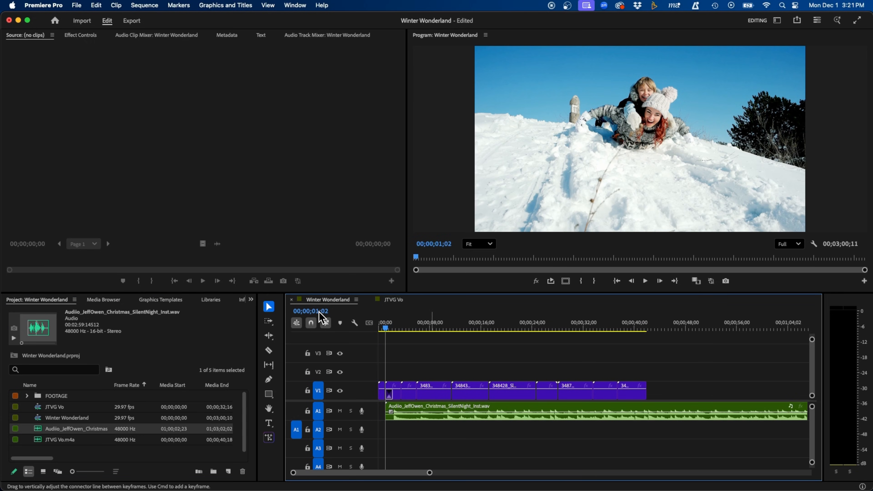
left_click(321, 314)
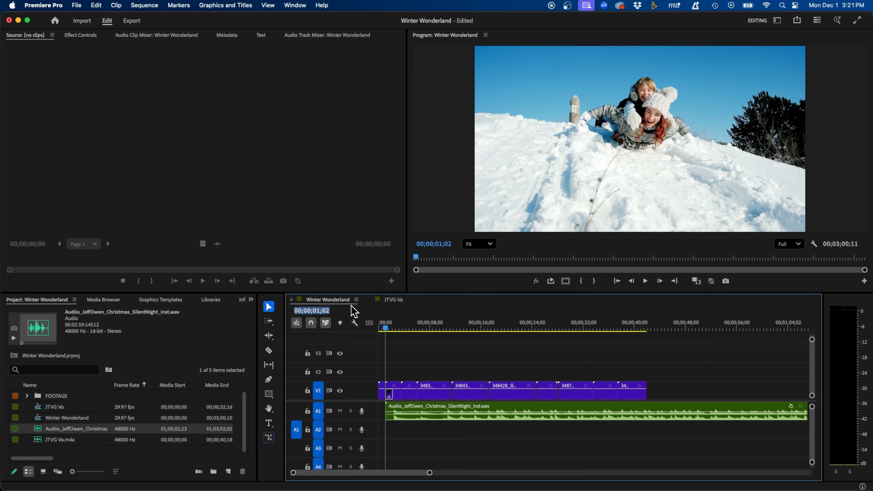
left_click(414, 363)
- Ripple trim the silent opening of the music clip on A1 so its sound starts close to the playhead
key("=")
key("=")
key("=")
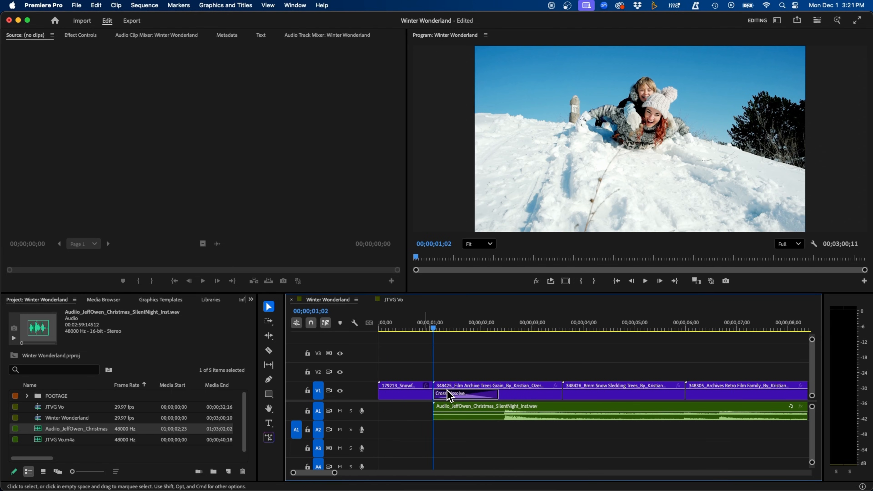
key("=")
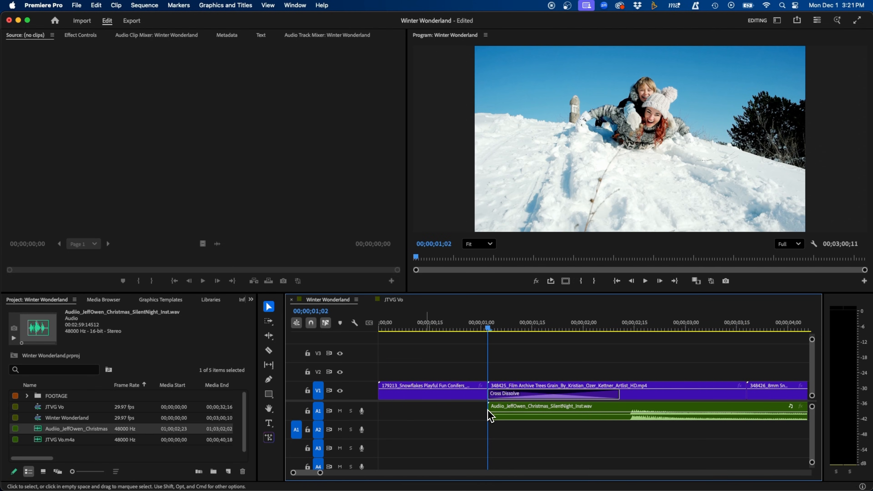
mouse_move(493, 408)
left_mouse_down()
mouse_move(622, 411)
mouse_move(508, 414)
left_mouse_up()
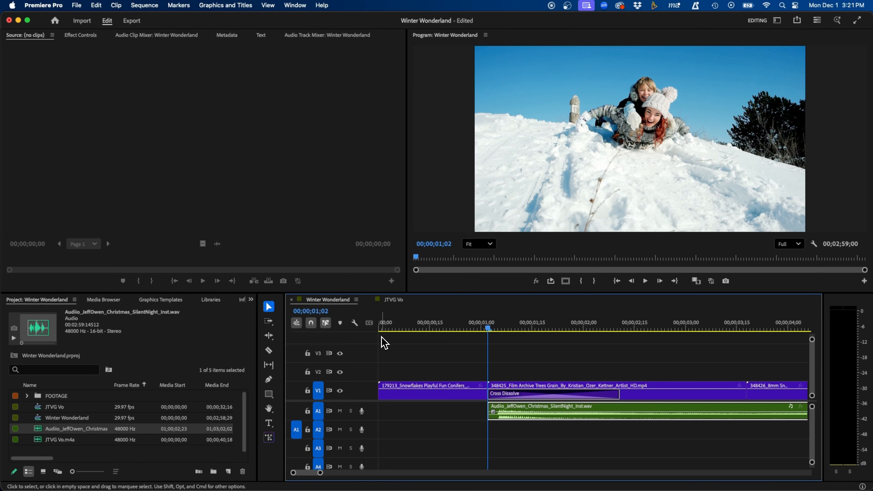
- Show audio time units in the timeline and ripple trim the remaining silence from the start of the music clip
left_click(356, 299)
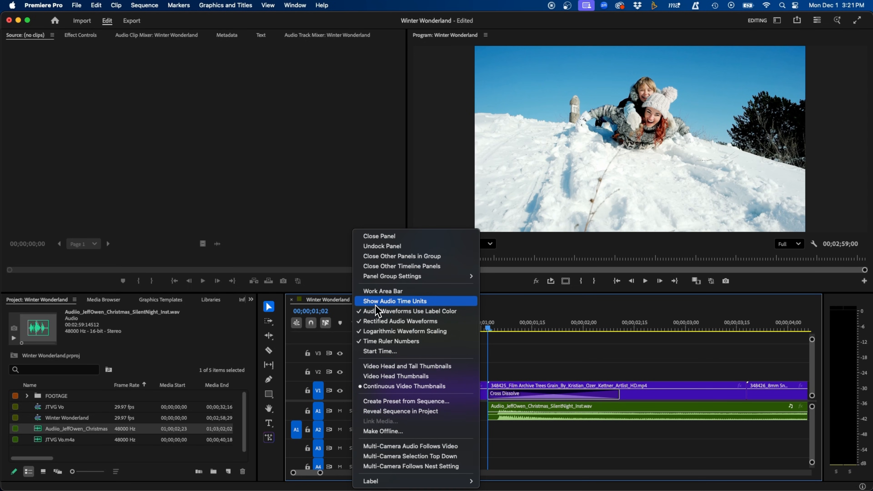
left_click(432, 303)
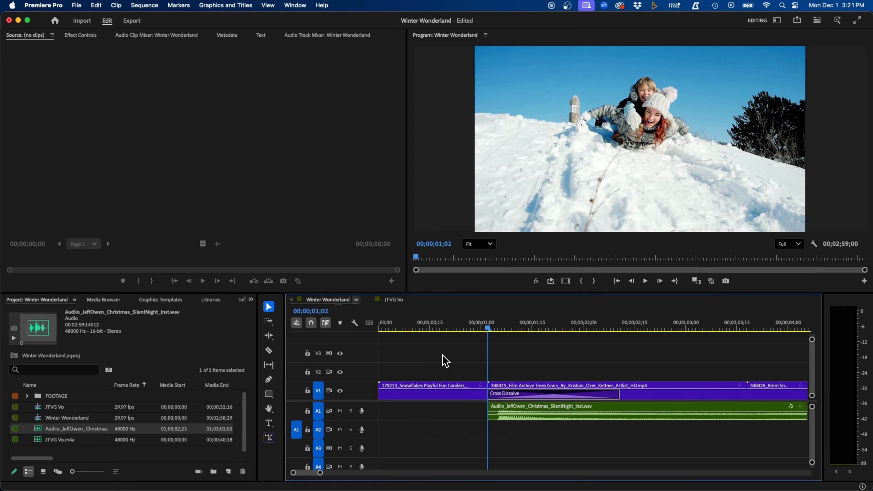
key("equal")
key("equal")
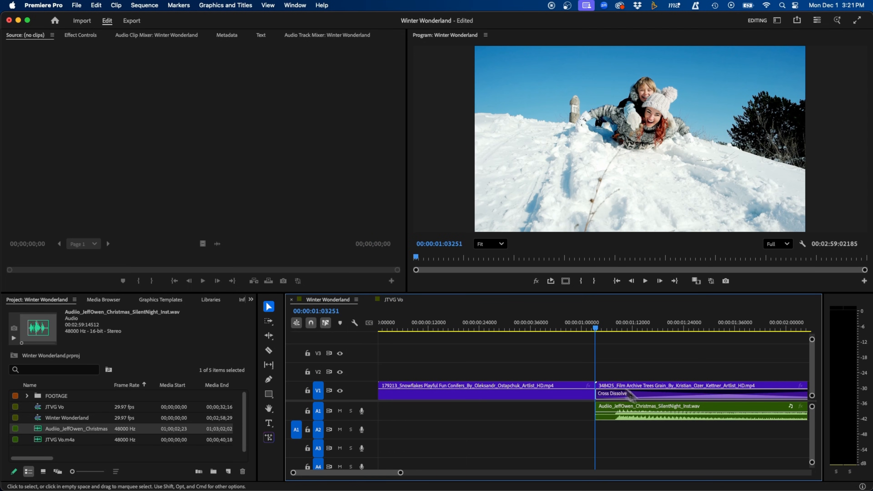
key("equal")
left_click(634, 413)
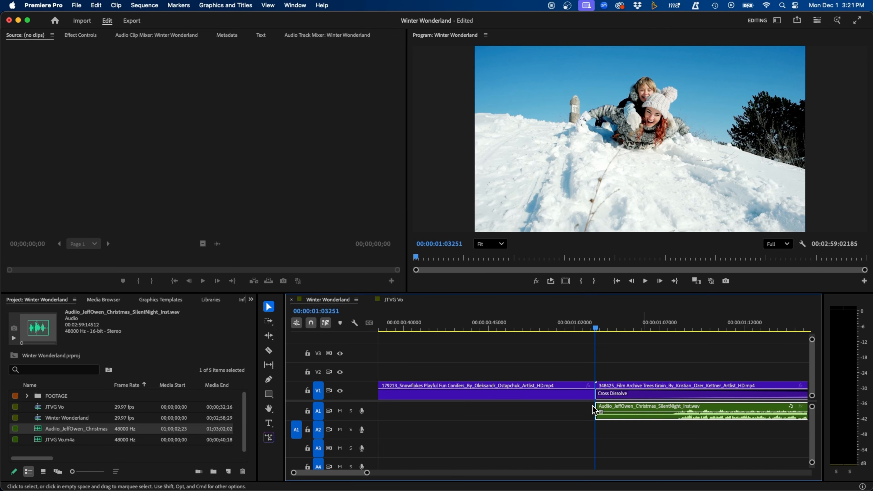
left_click_drag(583, 412, 536, 413)
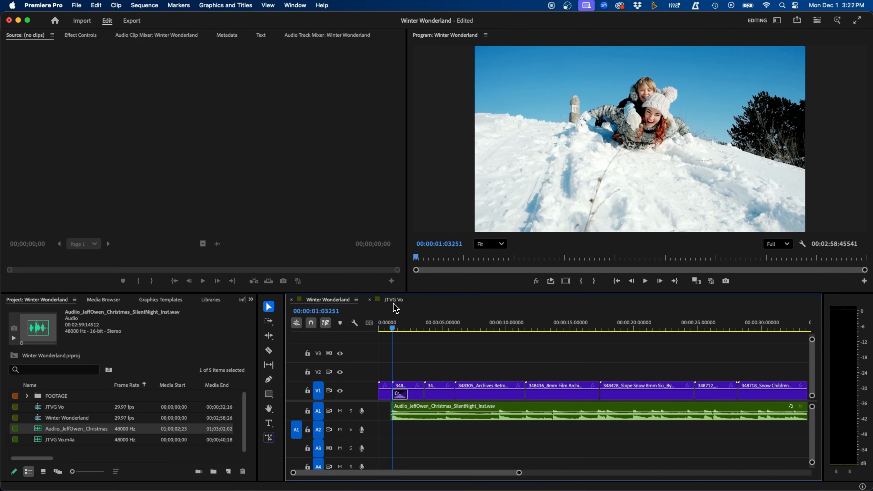
- Open the JTVG Vo sequence and select the first voiceover clip on track A1
left_click(394, 301)
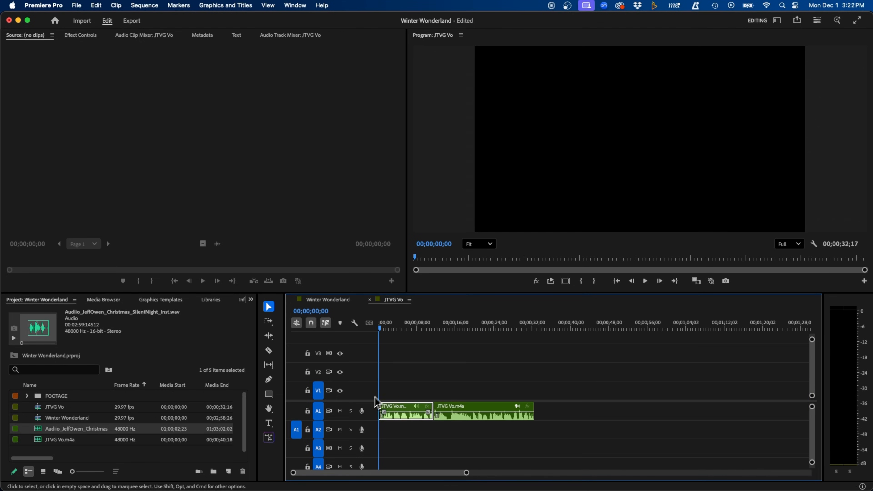
left_click(460, 378)
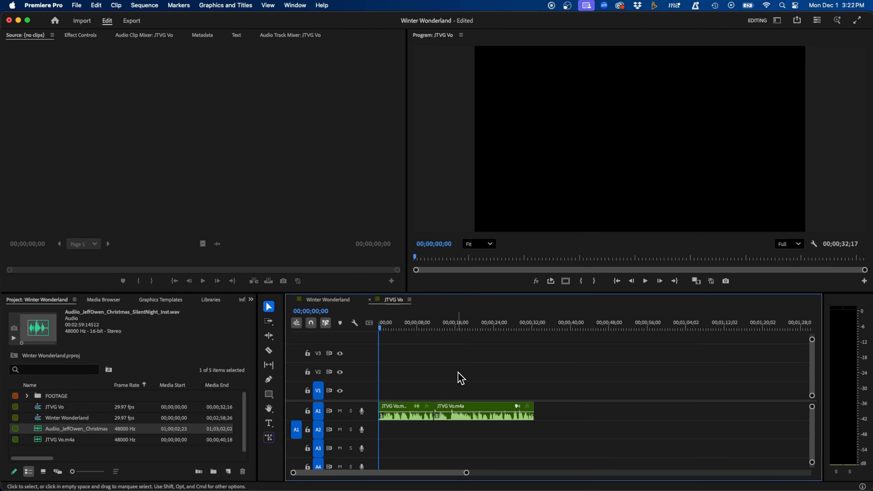
left_click(406, 415)
left_click(462, 405)
left_click(411, 414)
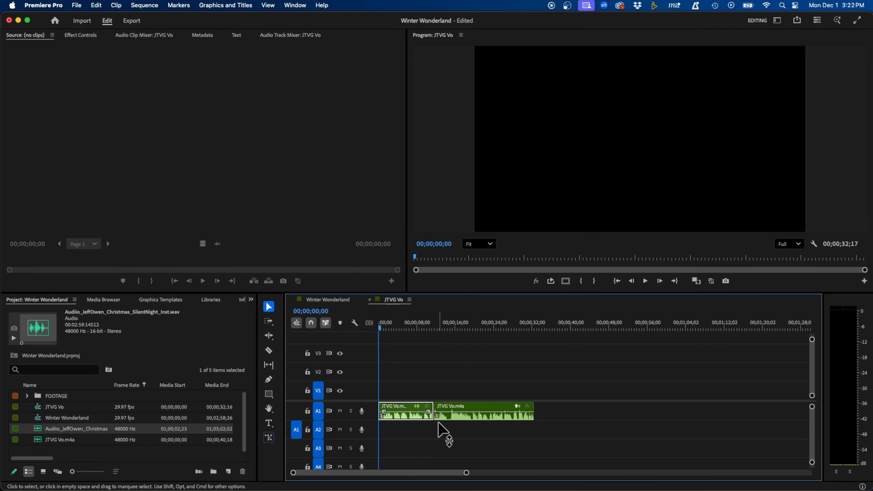
- Open the Audio Track Mixer for the JTVG Vo sequence
left_click(297, 7)
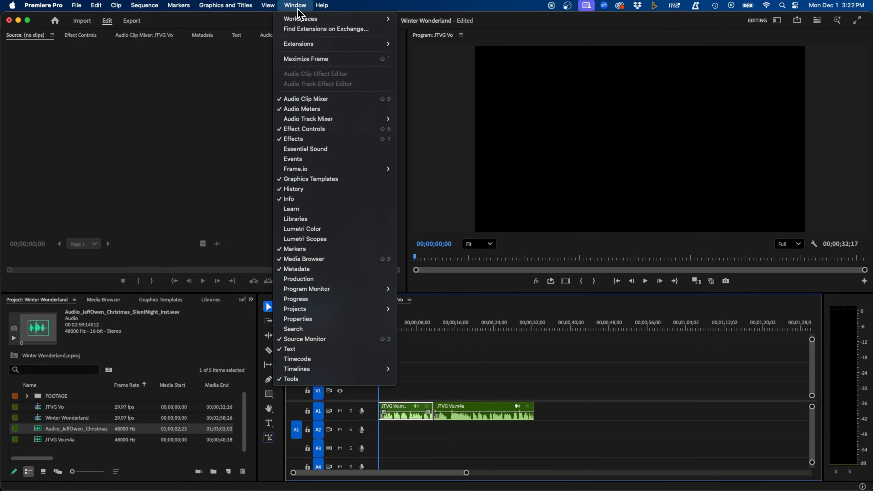
mouse_move(358, 119)
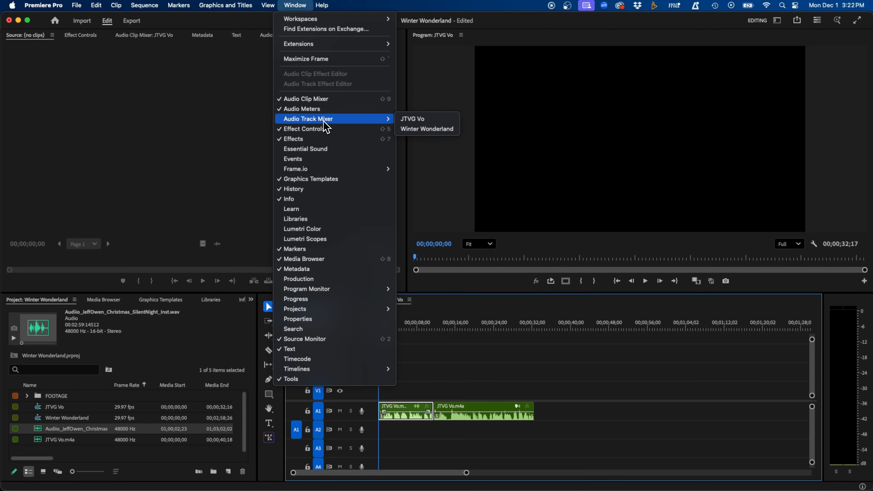
left_click(425, 120)
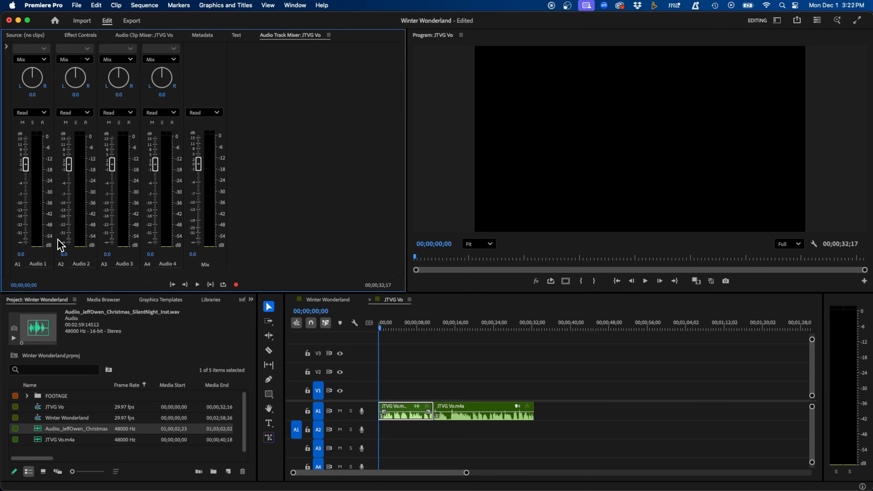
- Reveal the track mixer's effects and sends area and add an Amplify effect to the Audio 1 track
left_click(6, 46)
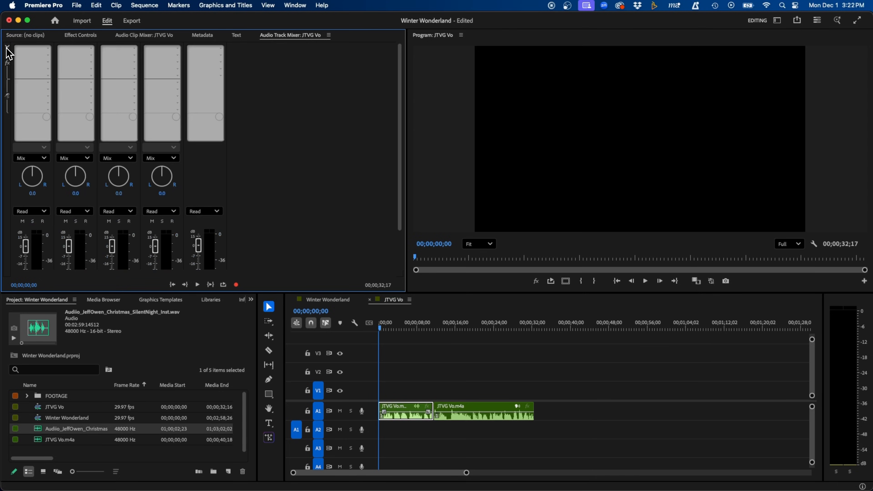
left_click(48, 48)
mouse_move(68, 98)
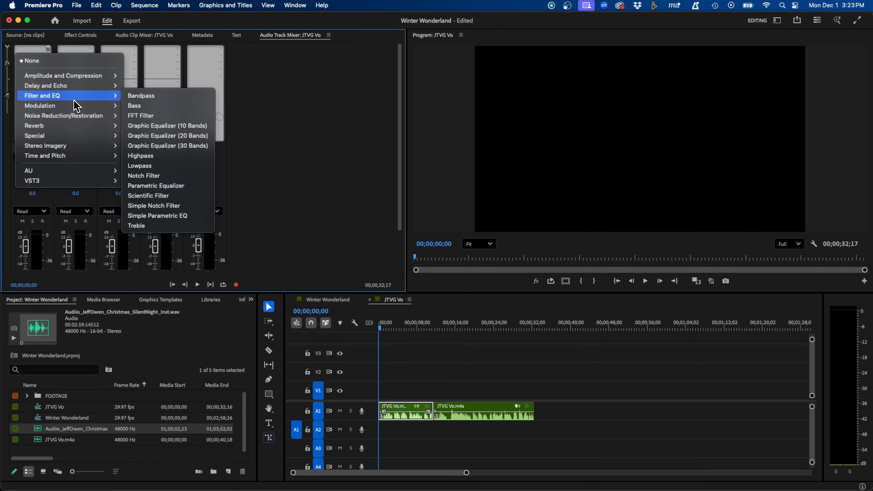
mouse_move(106, 76)
left_click(137, 76)
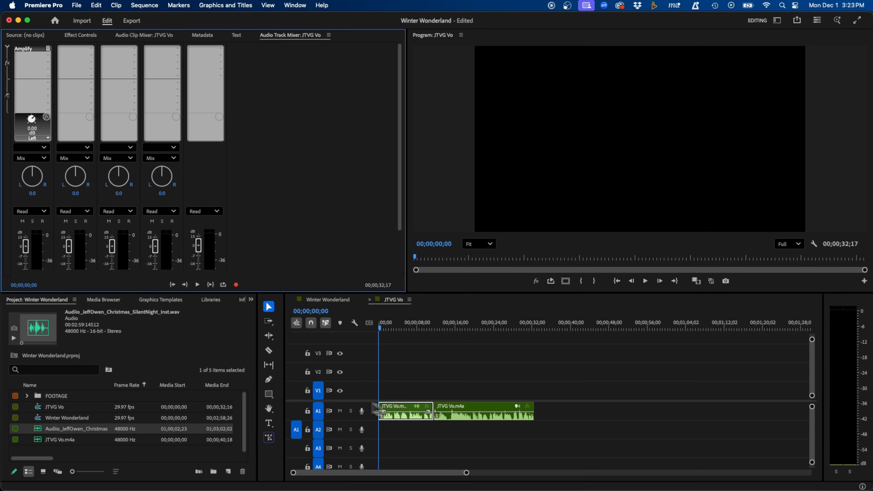
left_click(476, 407)
left_click(478, 412)
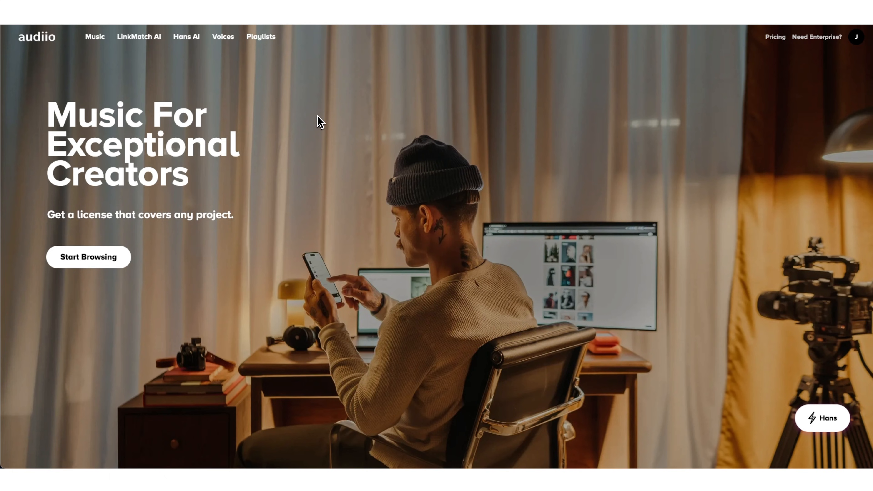
- Switch to the audiio website and open the Voices page to browse the available voice styles
left_click(226, 39)
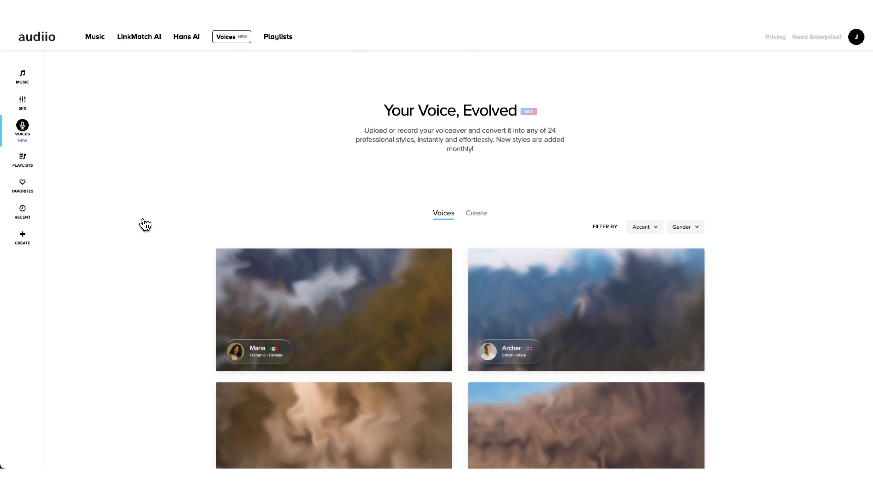
scroll(150, 223, "down", 2)
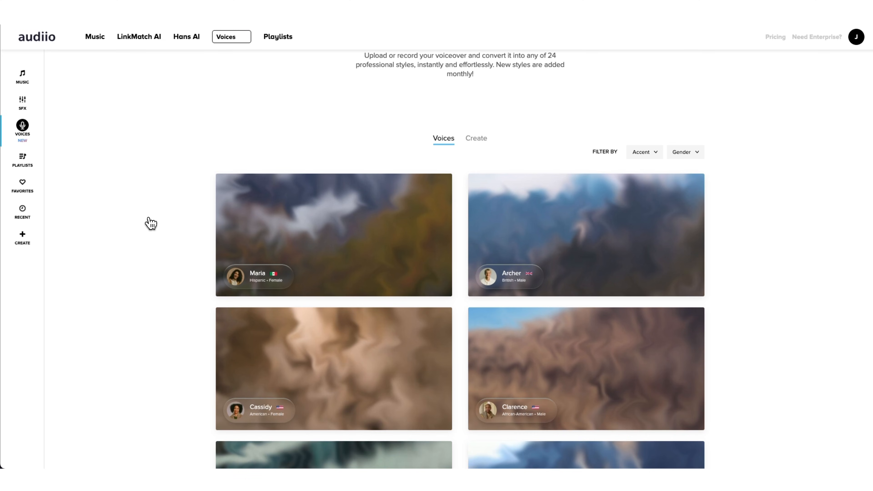
scroll(97, 117, "up", 2)
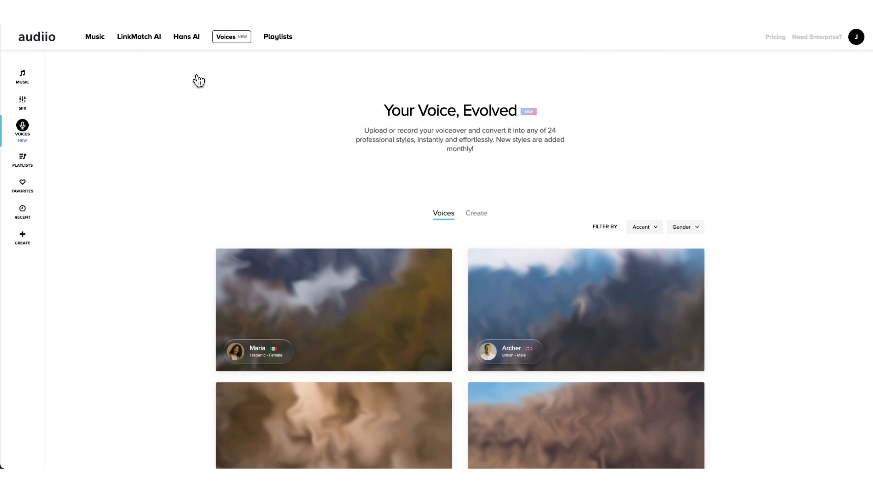
left_click(233, 37)
scroll(117, 164, "down", 3)
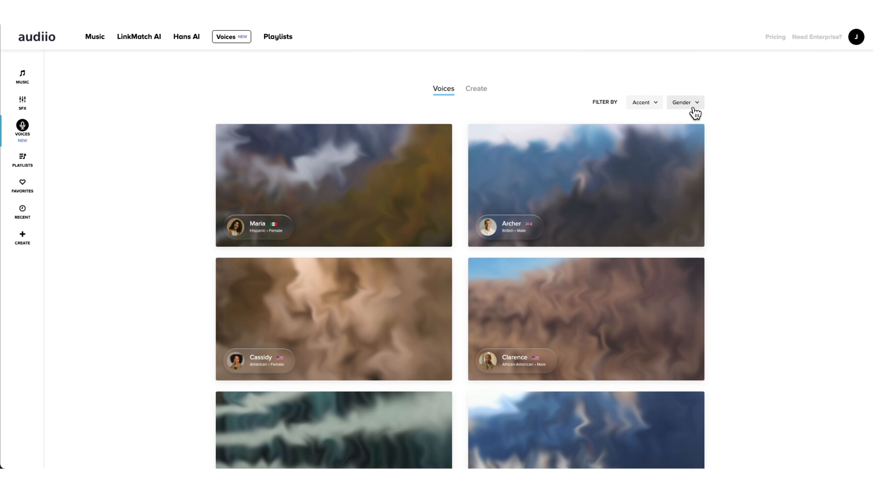
- Filter the voice list by American accent and Male gender
left_click(649, 103)
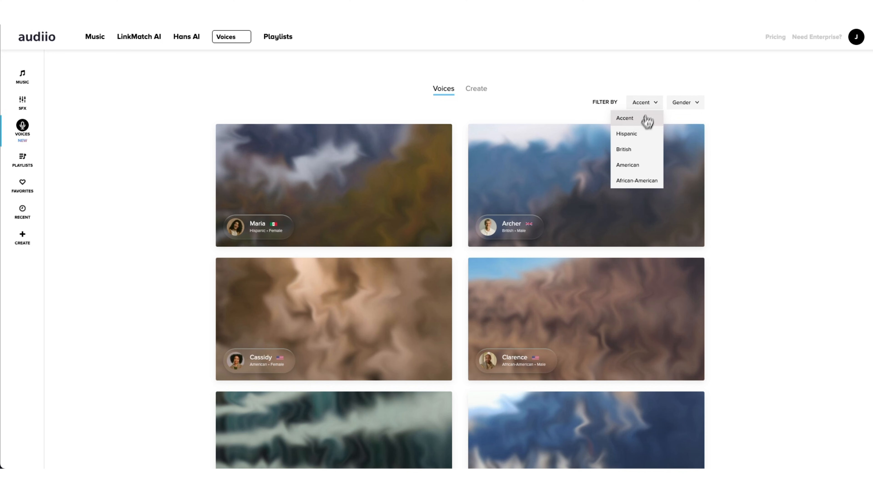
left_click(636, 166)
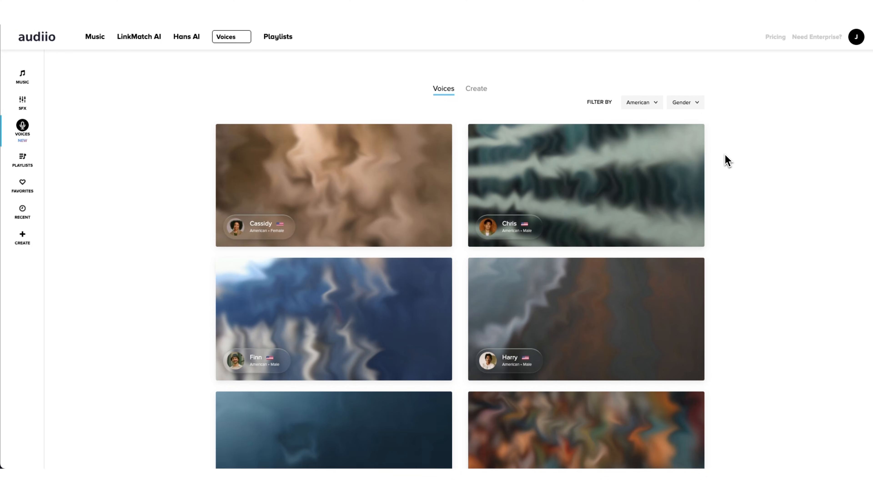
left_click(685, 102)
left_click(688, 148)
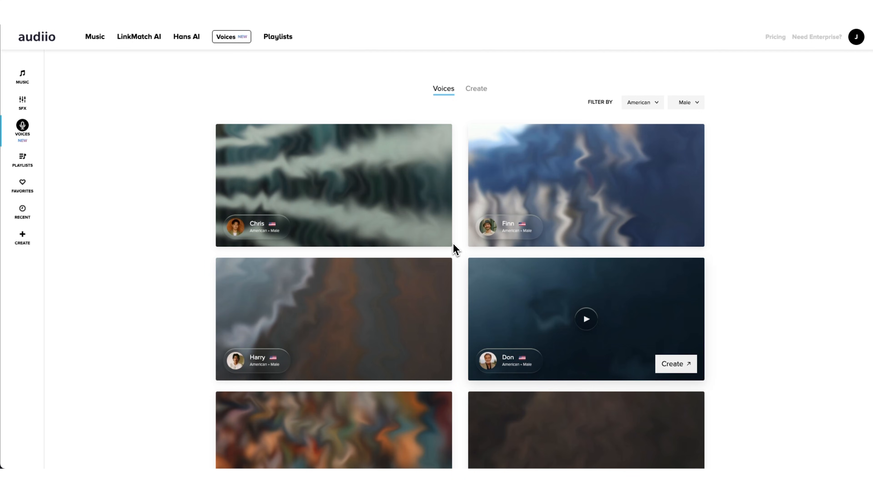
- Listen to the sample of the Chris voice and stop the playback
mouse_move(358, 200)
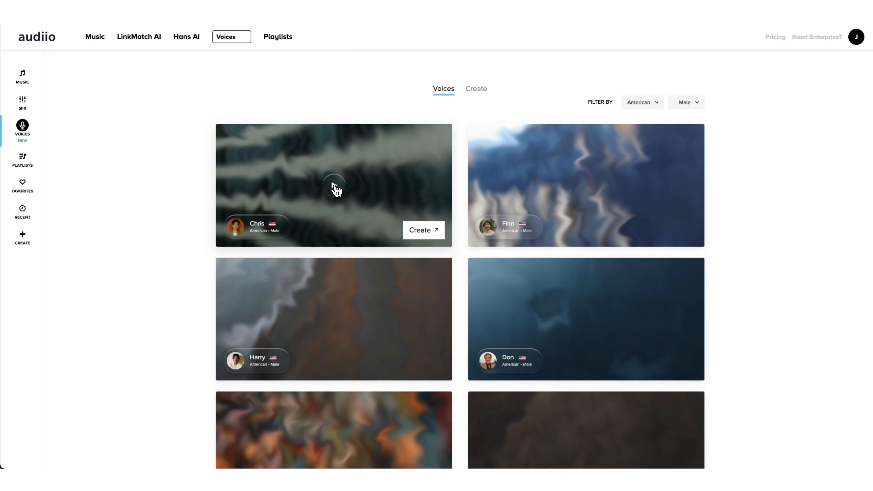
left_click(334, 186)
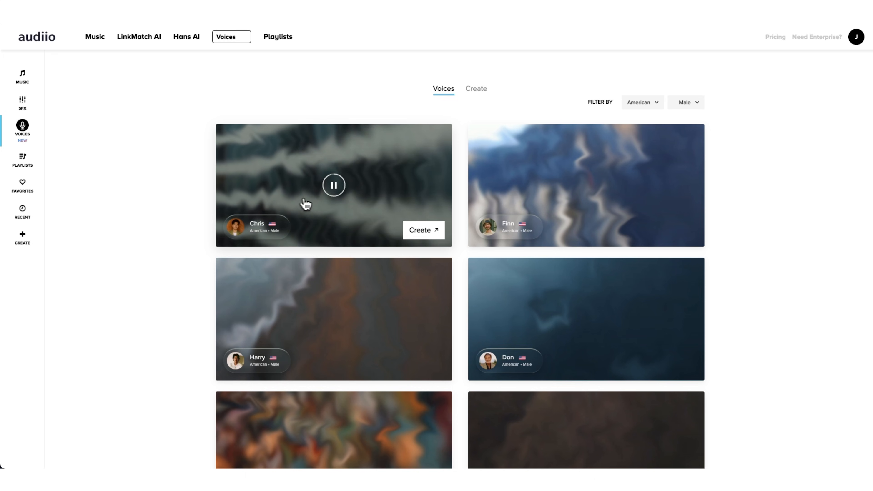
left_click(333, 186)
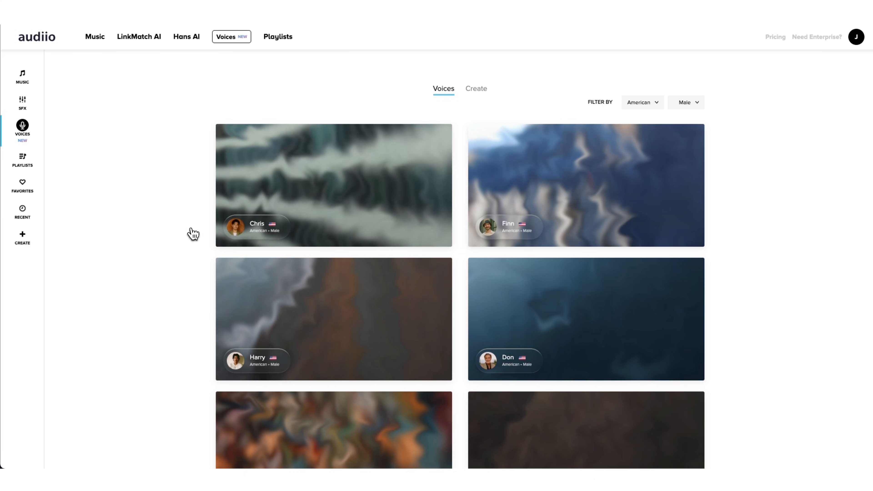
- Look through more of the filtered voices and listen to the sample of the Don voice
scroll(190, 230, "down", 1)
scroll(191, 234, "down", 6)
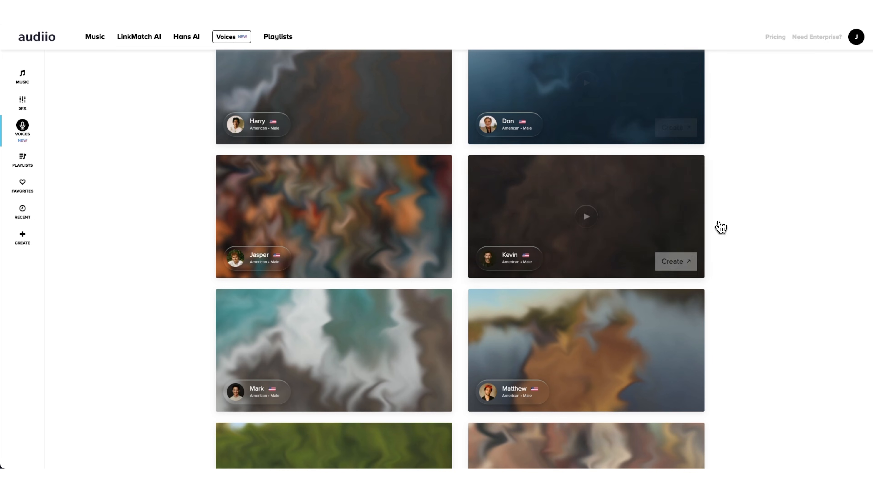
scroll(569, 239, "up", 3)
left_click(609, 217)
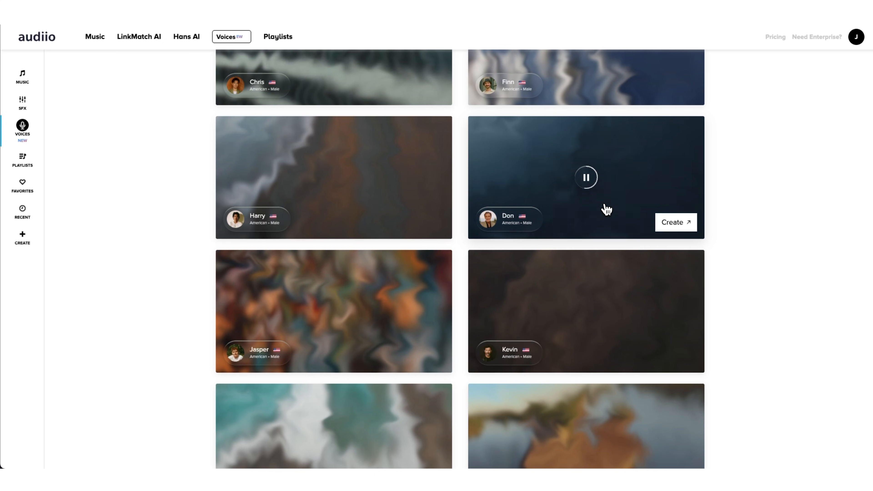
left_click(588, 179)
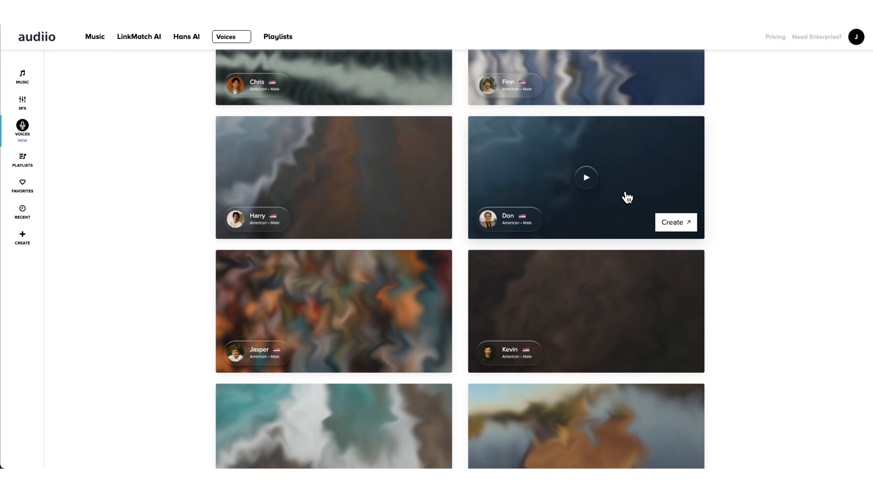
- Start a new voiceover project with the Don voice and bring its upload and recording options into view
left_click(669, 222)
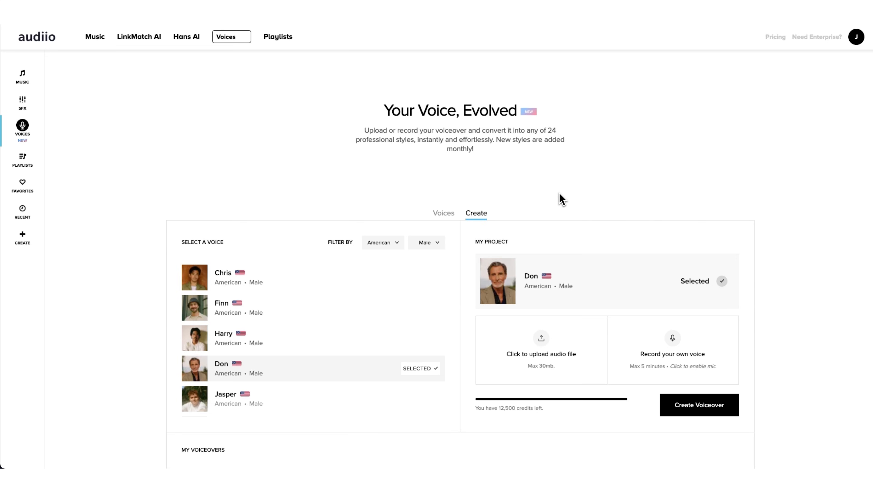
scroll(769, 180, "down", 3)
scroll(769, 181, "down", 3)
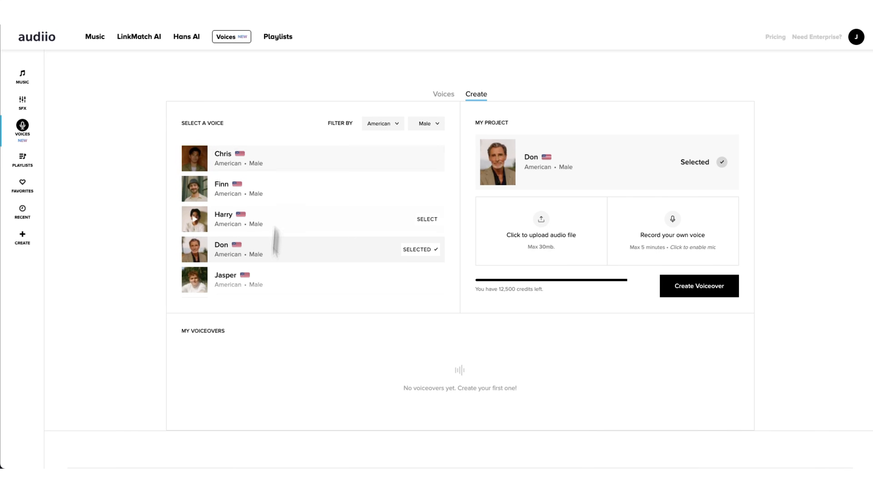
- Upload JTVG Vo Edit.mp3 from the Downloads folder and generate the voiceover with the Don voice
scroll(302, 213, "down", 5)
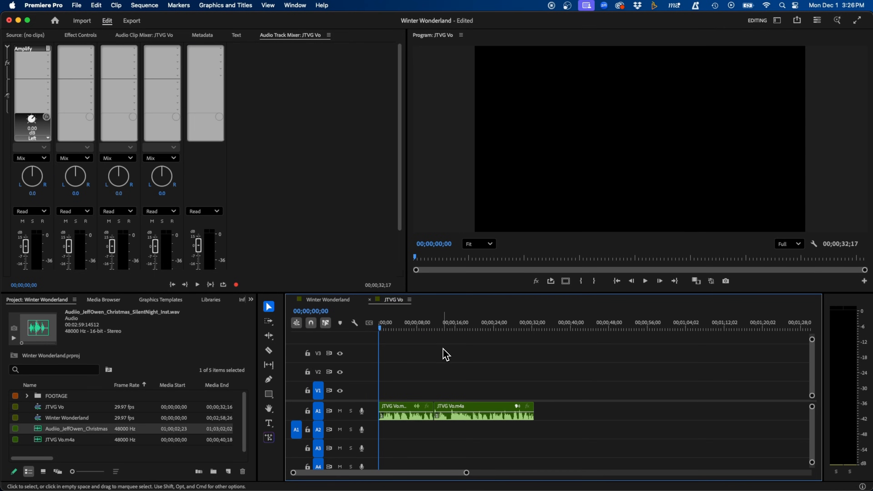
left_click(411, 326)
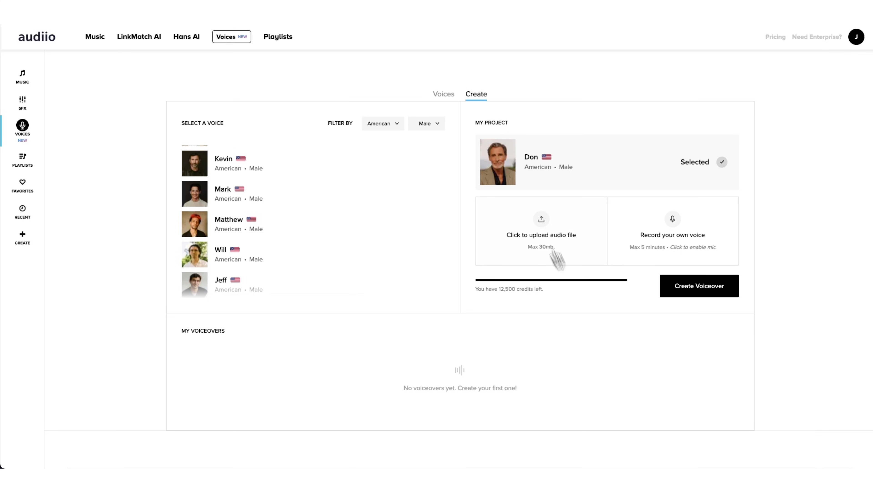
left_click(555, 260)
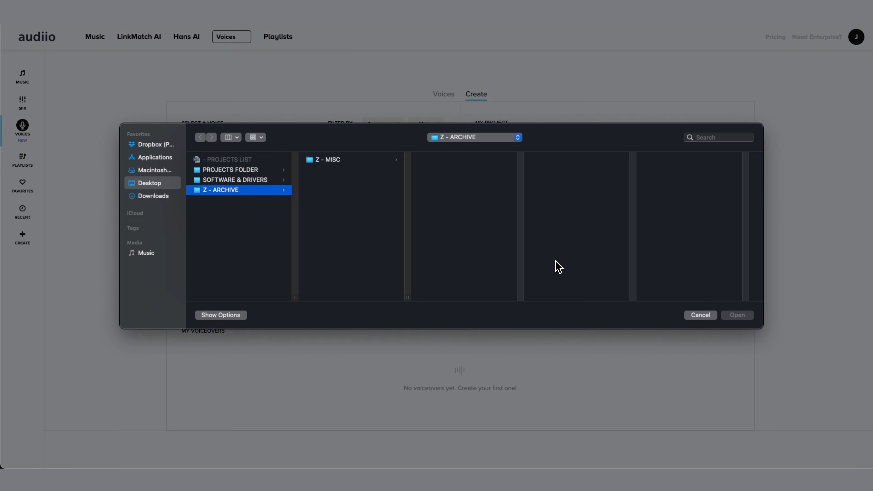
left_click(153, 196)
left_click(228, 230)
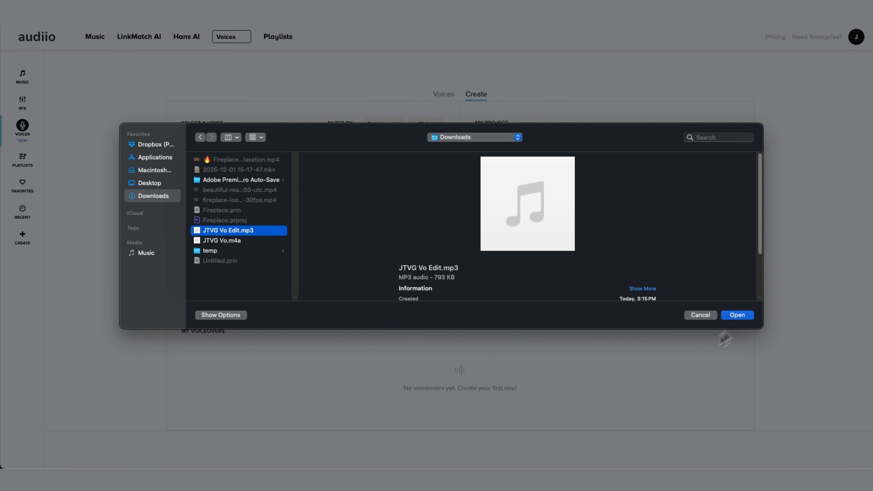
left_click(733, 317)
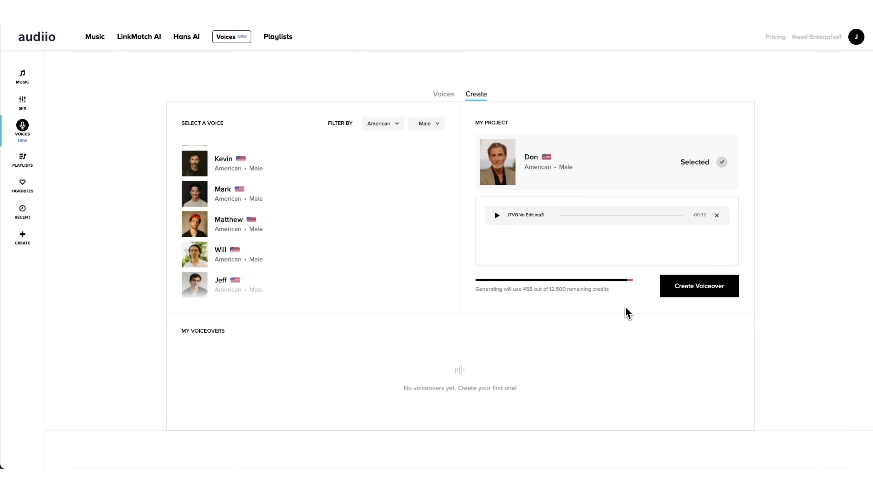
left_click(684, 291)
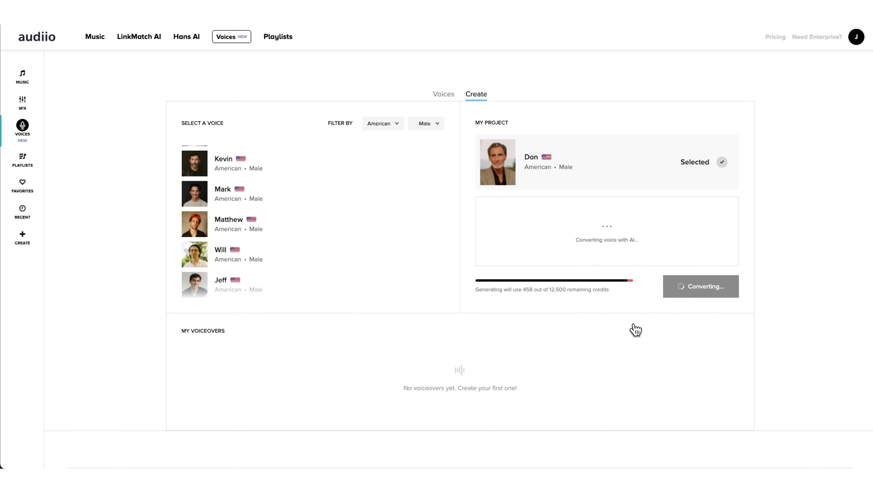
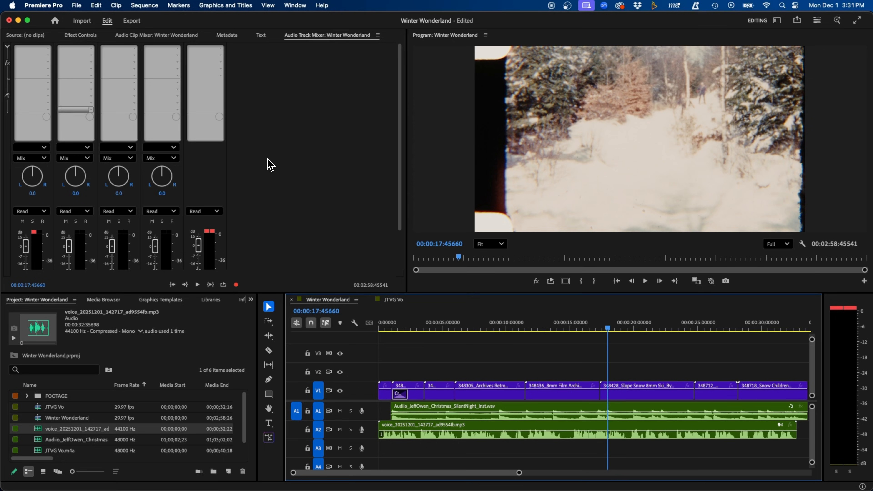
- In Premiere Pro, add a Parametric Equalizer to the Audio 1 music track and open its effect editor
left_click(458, 430)
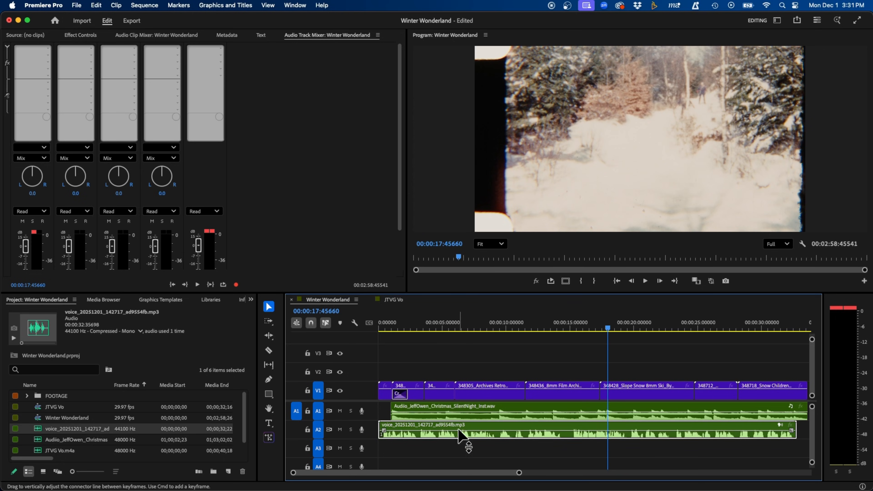
left_click(522, 414)
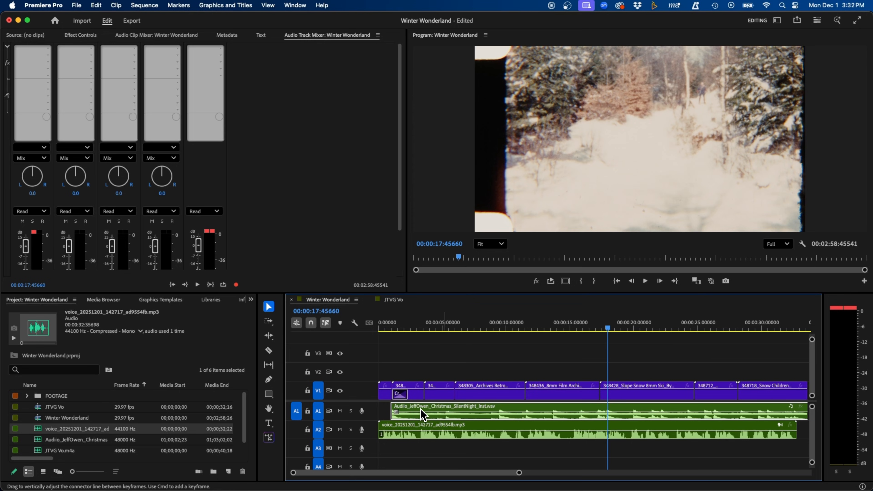
left_click(51, 56)
mouse_move(52, 96)
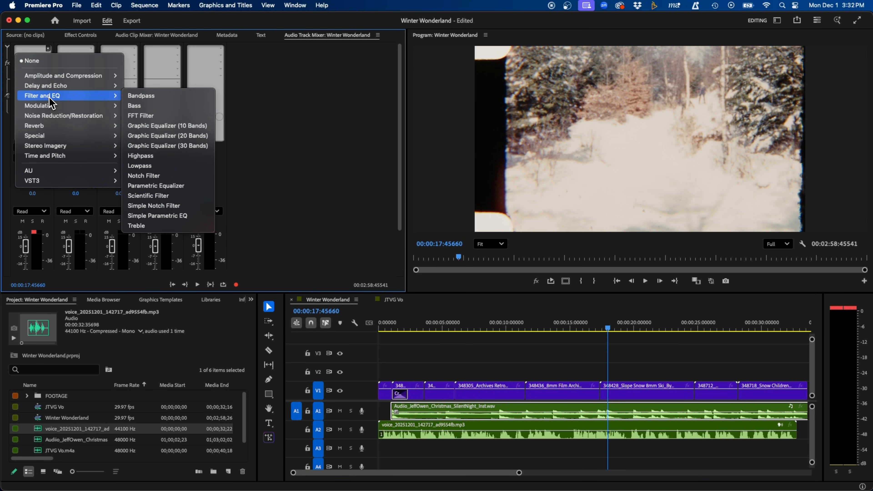
left_click(149, 187)
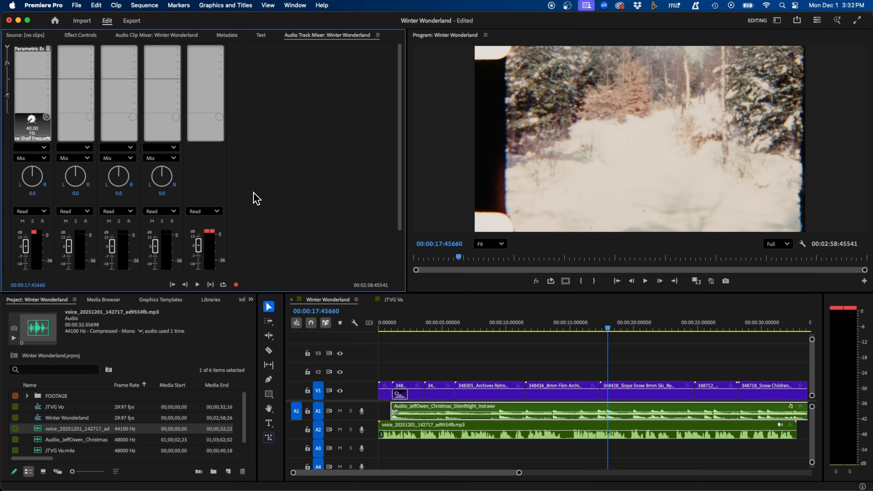
double_click(30, 55)
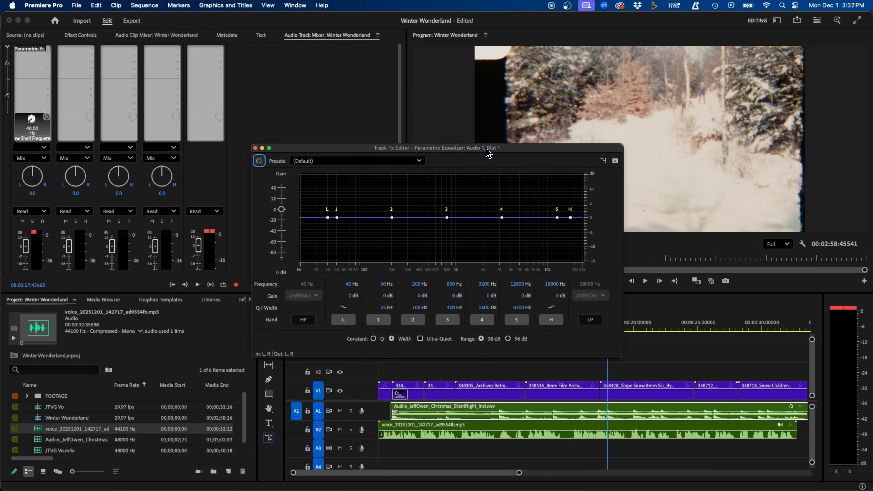
left_click_drag(486, 148, 484, 147)
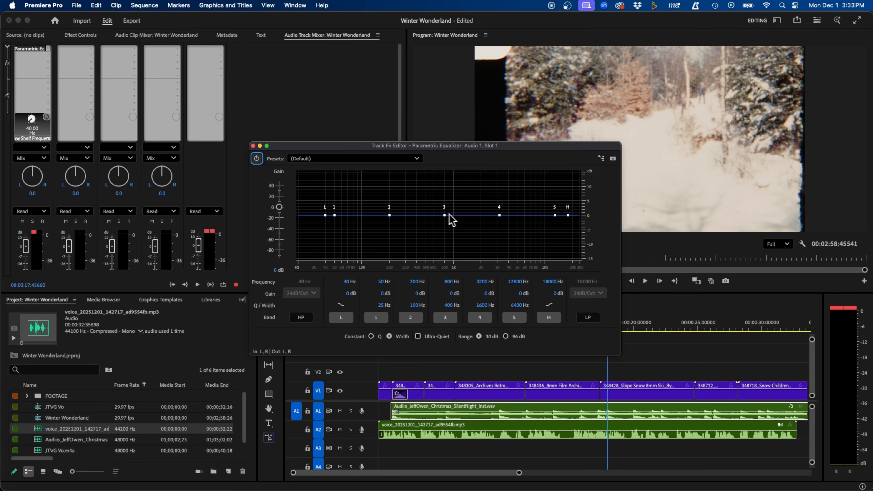
- Cut band 3 of the music equalizer by 15 dB at about 1256 Hz, using constant Q with a Q of 1
mouse_move(444, 215)
left_click_drag(444, 216, 463, 262)
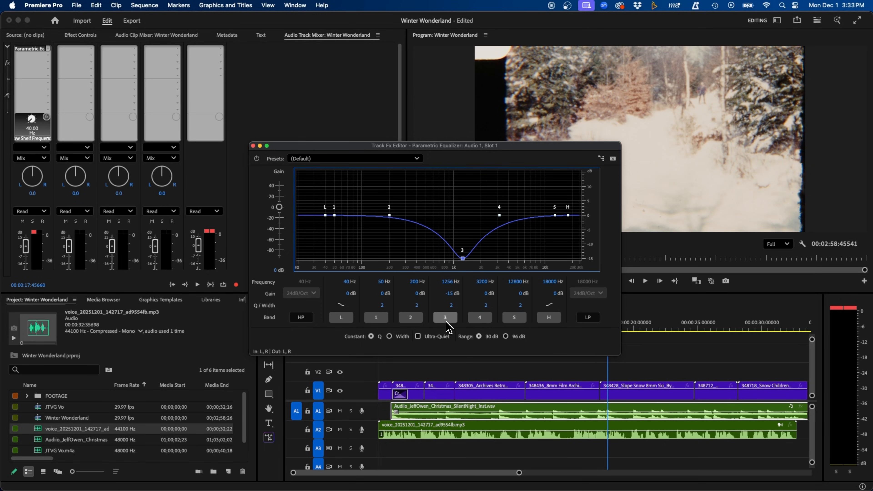
mouse_move(451, 306)
left_mouse_down()
mouse_move(462, 306)
mouse_move(445, 305)
mouse_move(463, 305)
mouse_move(442, 306)
left_mouse_up()
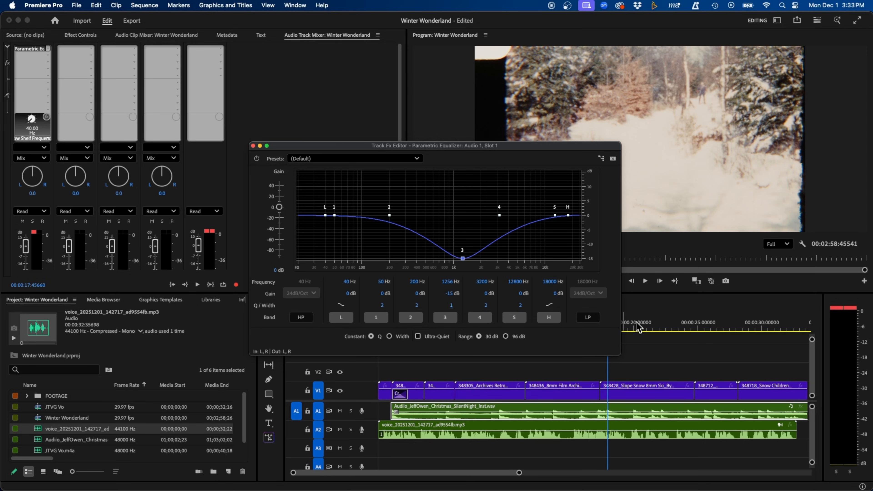
- Play the mix from about 20 seconds to check the music EQ, stop playback and close the effect editor
left_click(636, 330)
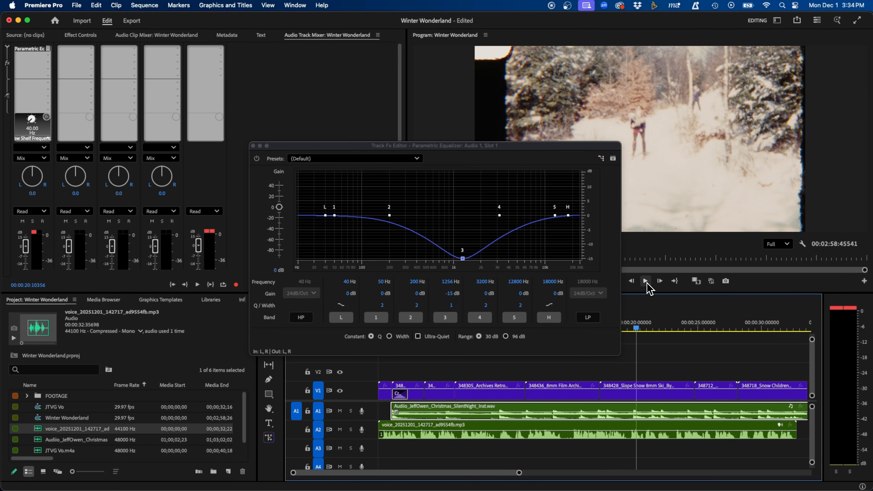
left_click(646, 281)
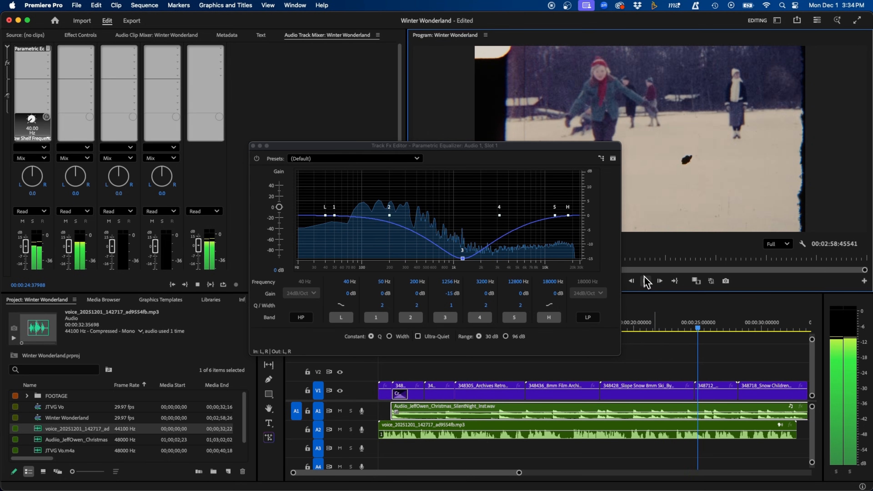
left_click(646, 281)
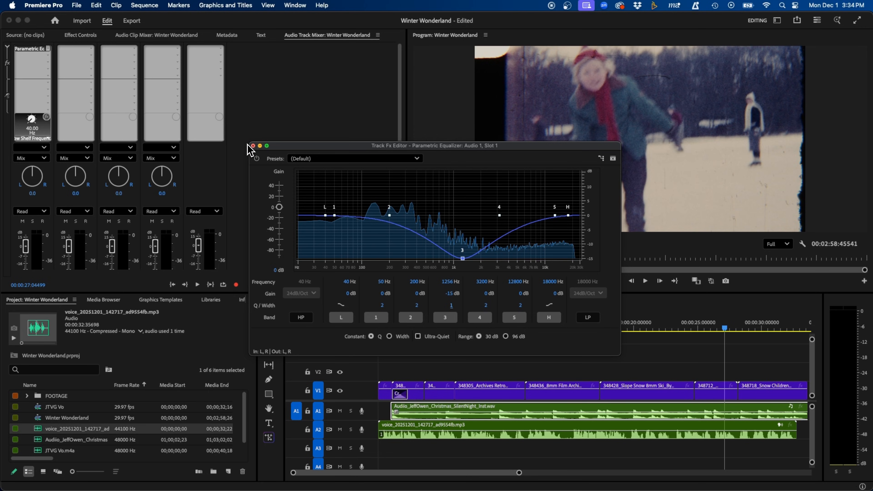
left_click(253, 145)
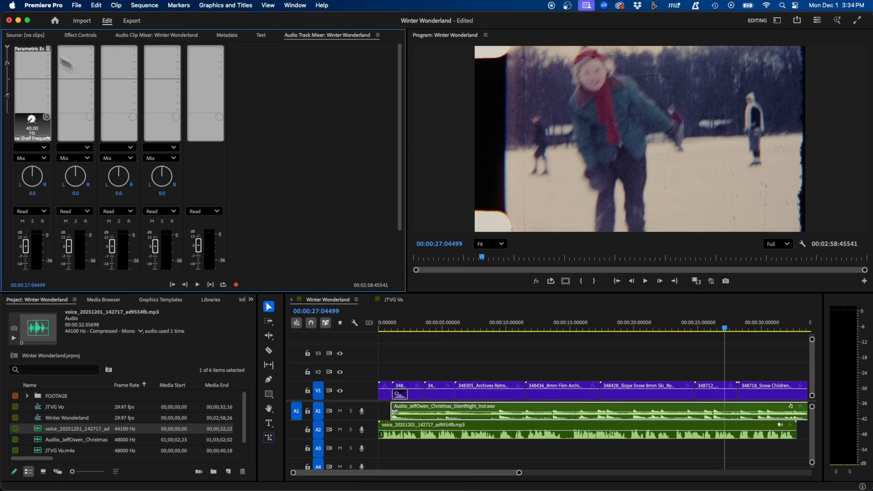
- Add a Parametric Equalizer to the Audio 2 voiceover track and open its effect editor
left_click(91, 49)
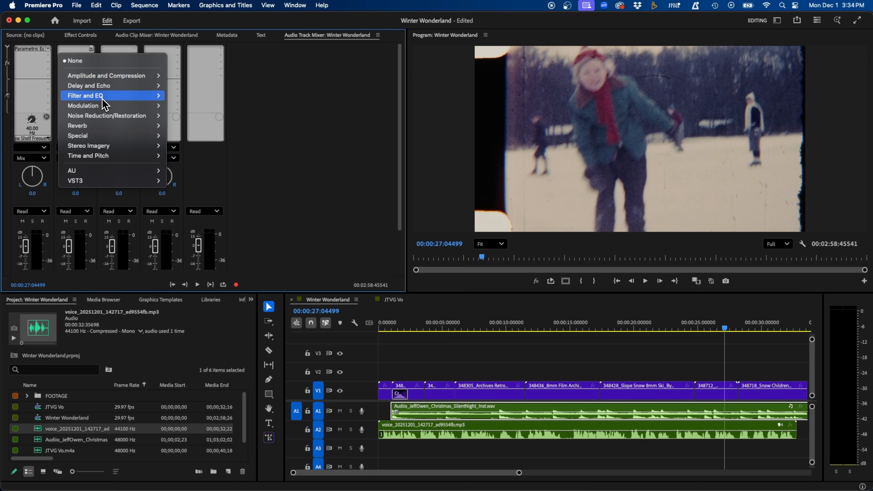
mouse_move(103, 97)
left_click(200, 186)
double_click(81, 53)
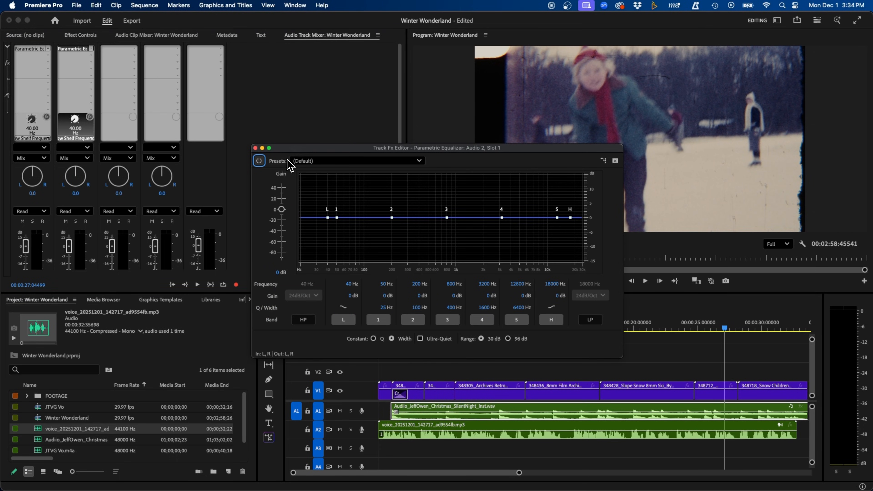
- Apply the Vocal Enhancer preset and reduce the high shelf to about 5.2 dB at 8773 Hz
left_click(302, 160)
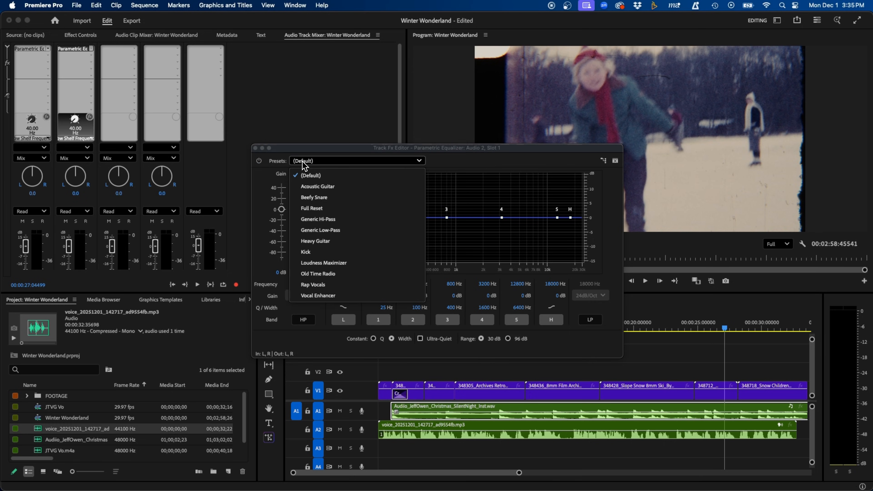
left_click(321, 294)
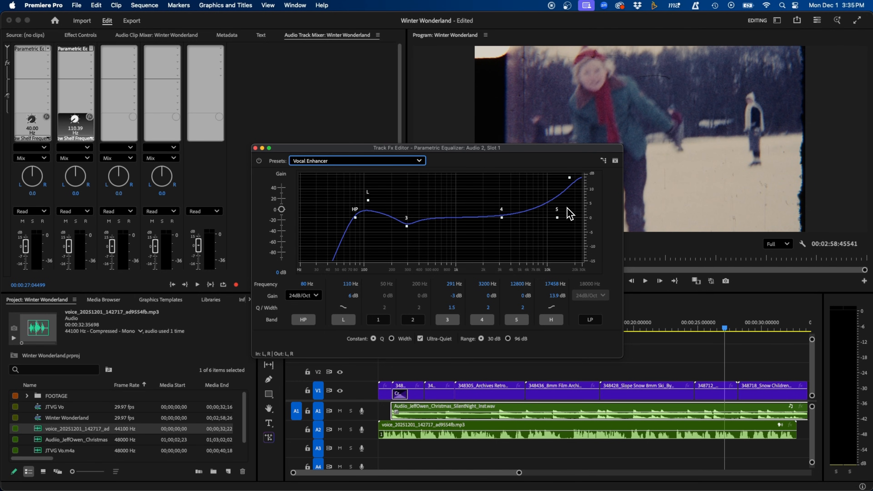
left_click_drag(574, 177, 542, 205)
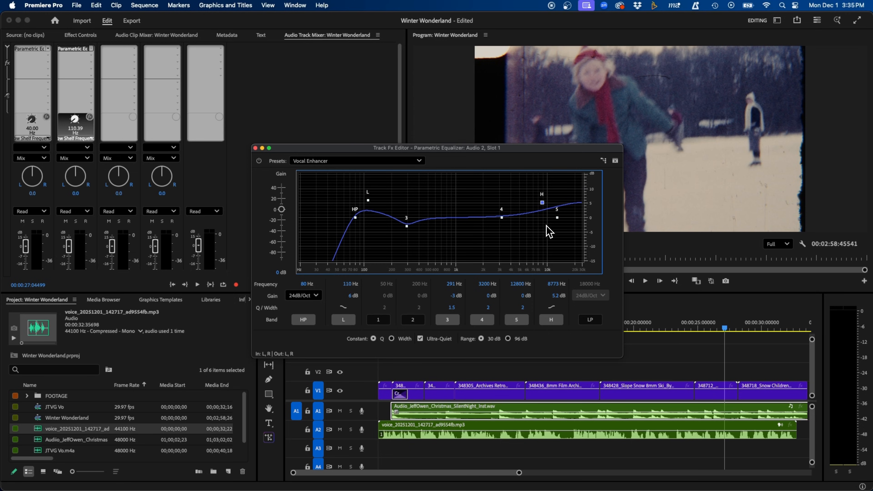
- Listen to the enhanced voiceover from about 20 seconds, stop playback and close the equalizer editor
left_click(644, 323)
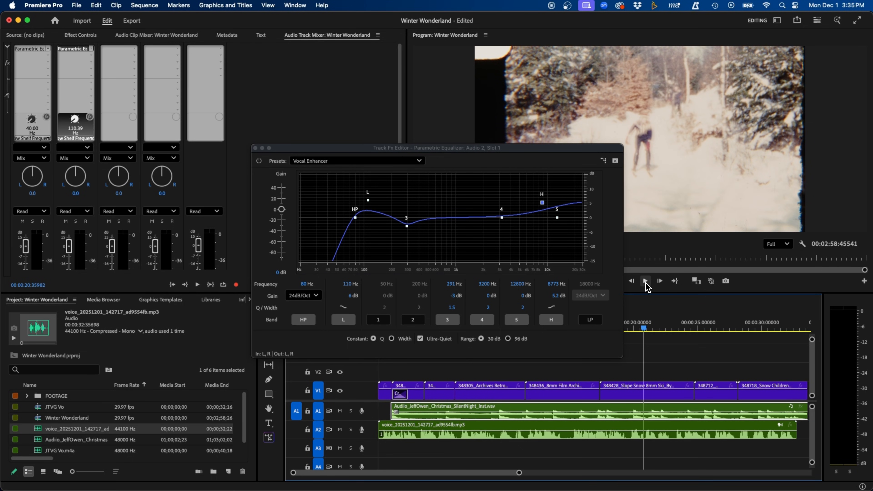
left_click(646, 285)
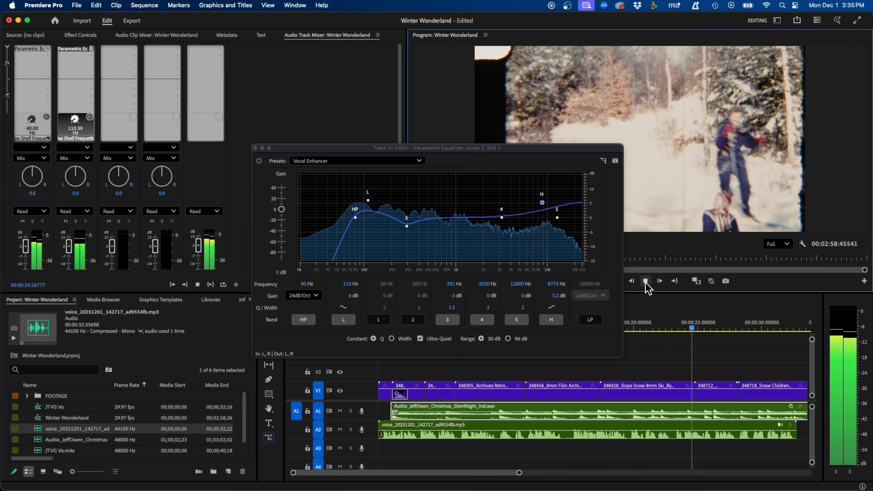
left_click(646, 284)
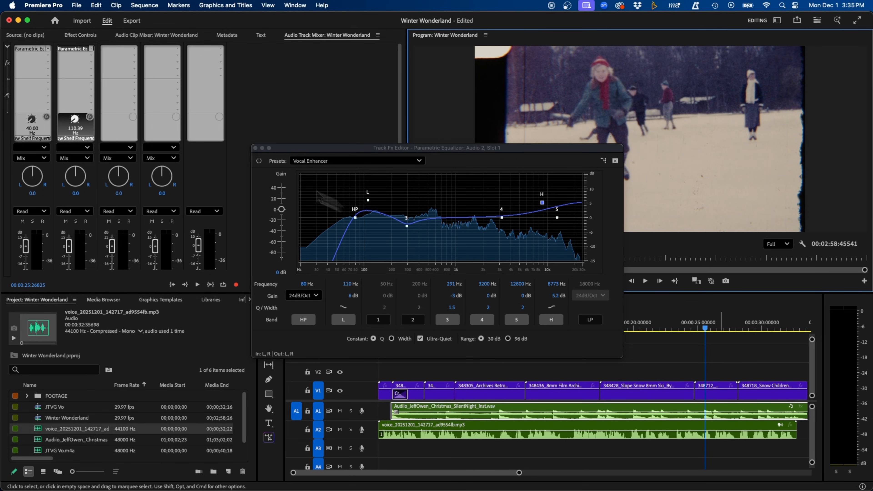
left_click(255, 148)
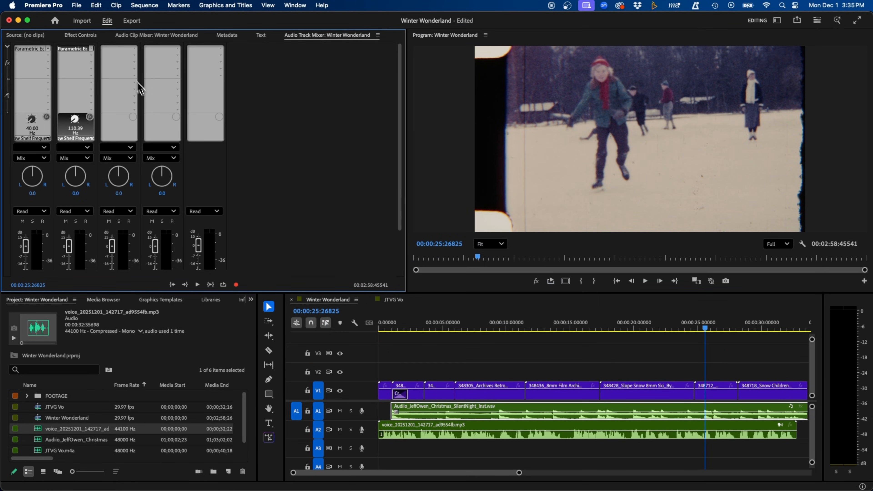
- Add the Dynamics effect below the equalizer on the Audio 2 track and open its editor
left_click(90, 56)
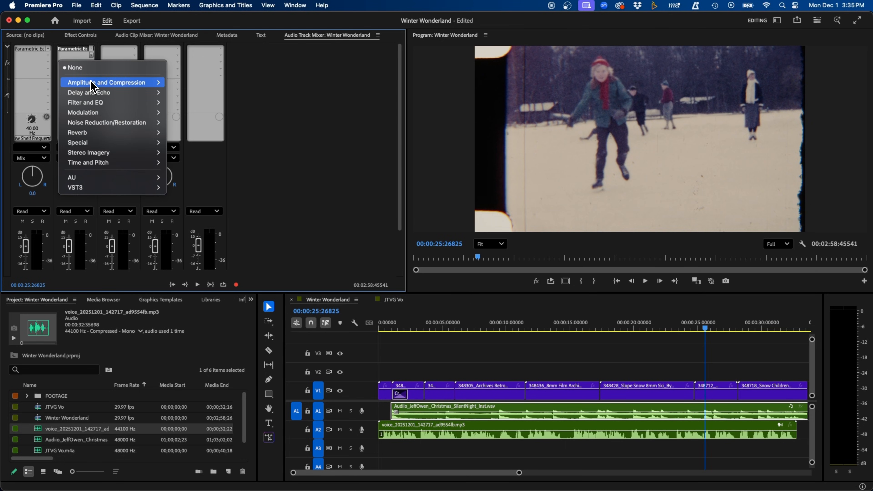
mouse_move(93, 83)
left_click(204, 123)
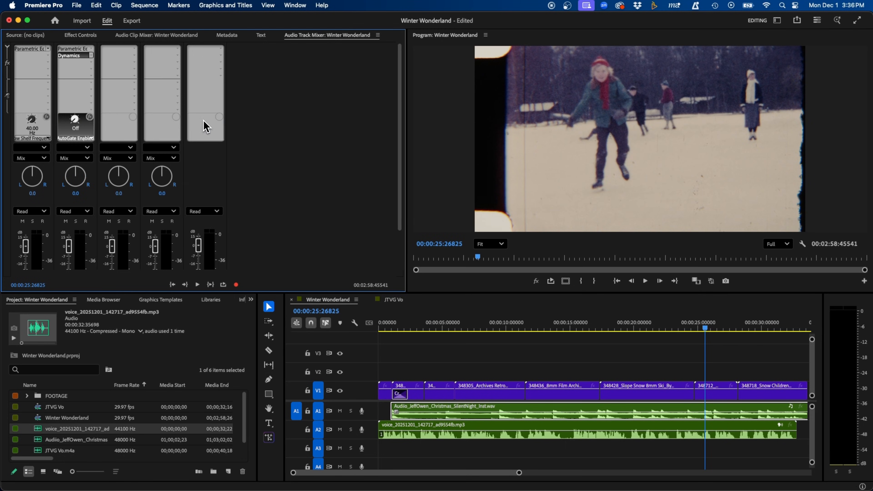
double_click(77, 55)
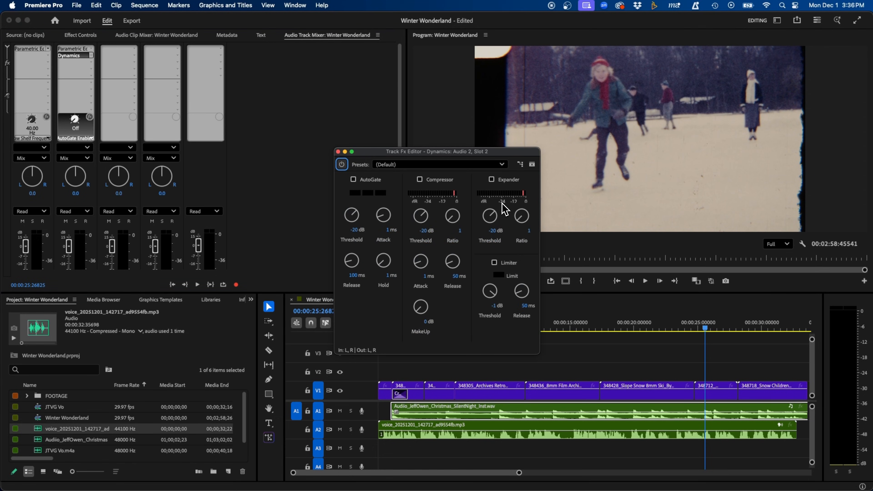
left_click_drag(467, 151, 463, 143)
- Enable the Compressor with a ratio of 2 and 6 dB of MakeUp gain, and turn on the Limiter
left_click(434, 172)
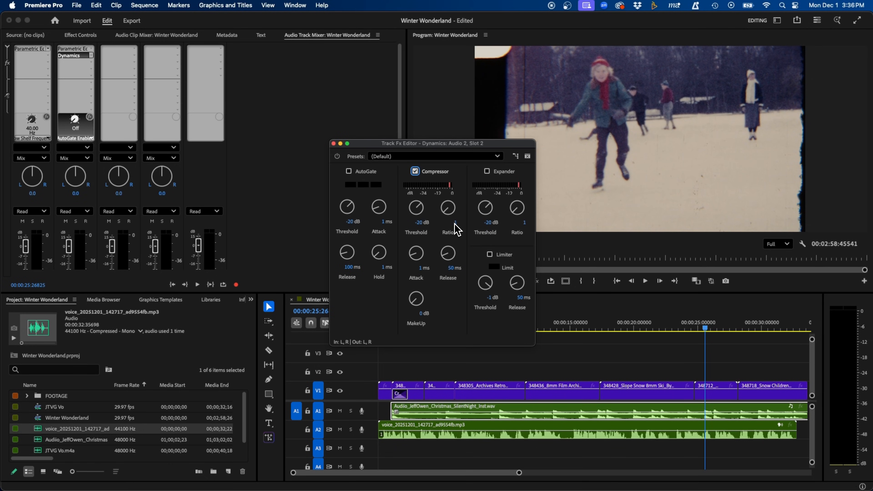
left_click(454, 223)
key("Return")
left_click(420, 313)
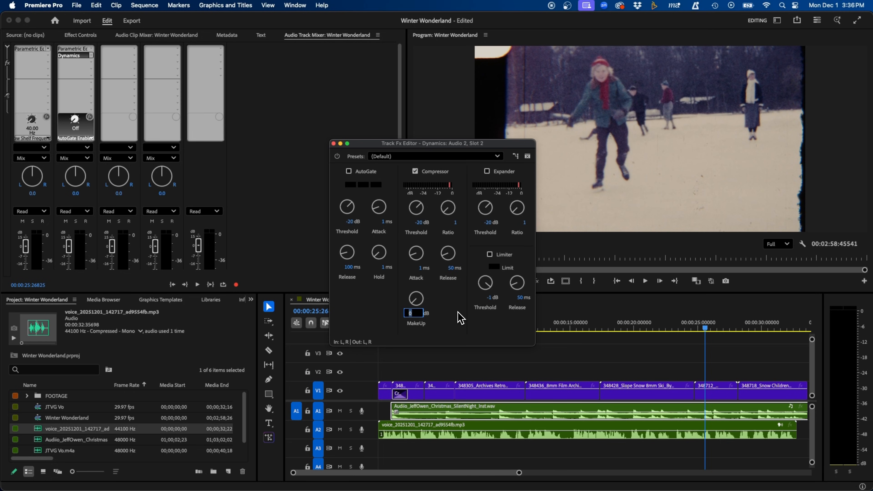
key("Return")
left_click(455, 222)
type("2")
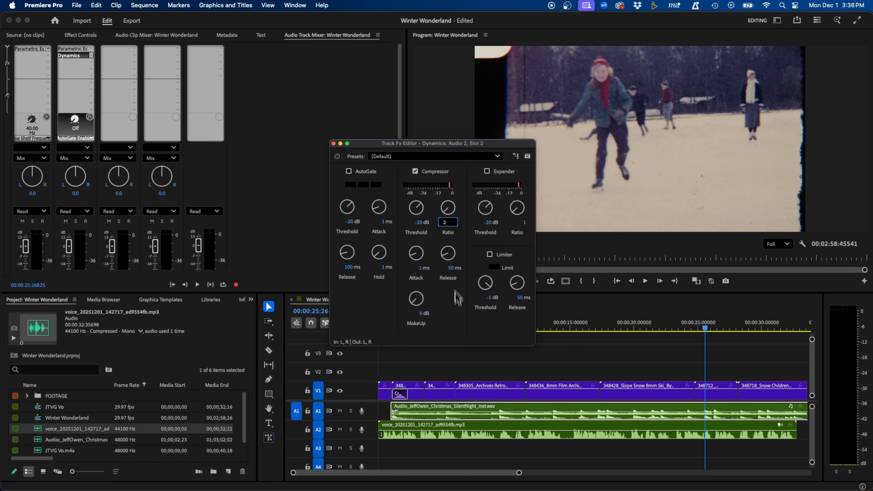
key("Return")
left_click(420, 312)
type("6")
key("Return")
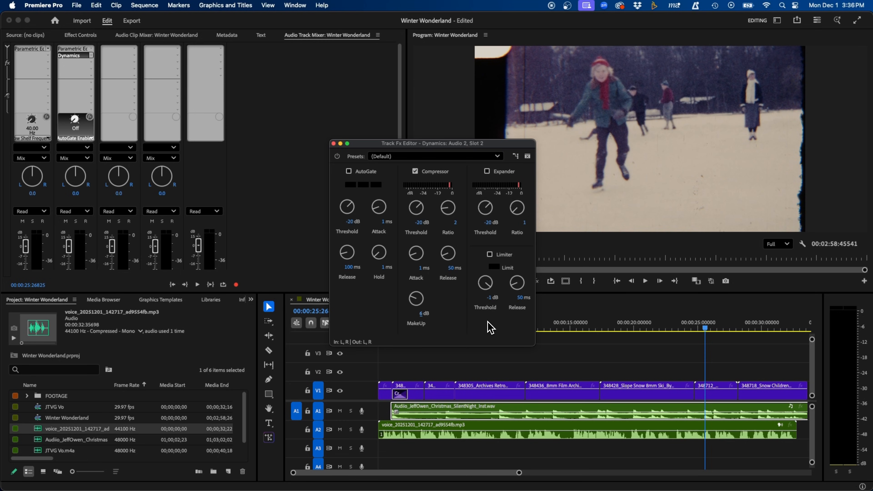
left_click(502, 254)
- Play the mix from about 15 seconds while switching the Dynamics effect off and on to compare the voiceover
left_click(588, 359)
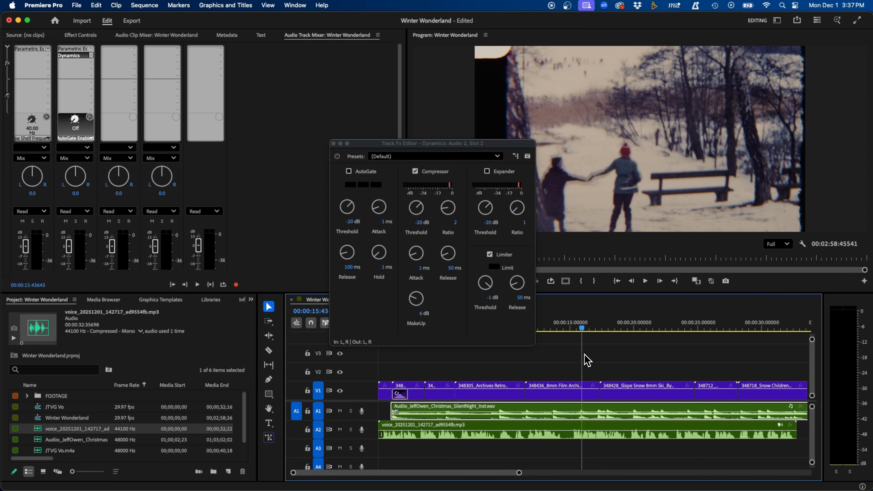
left_click(645, 281)
left_click(337, 156)
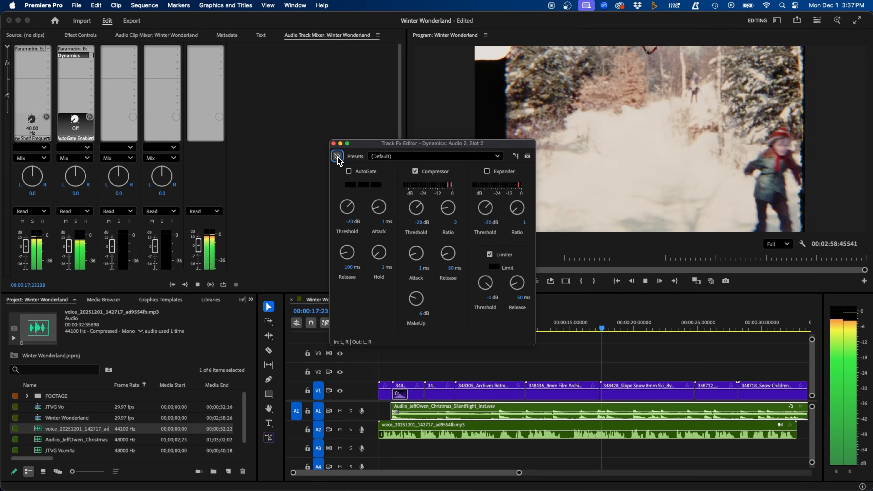
left_click(337, 156)
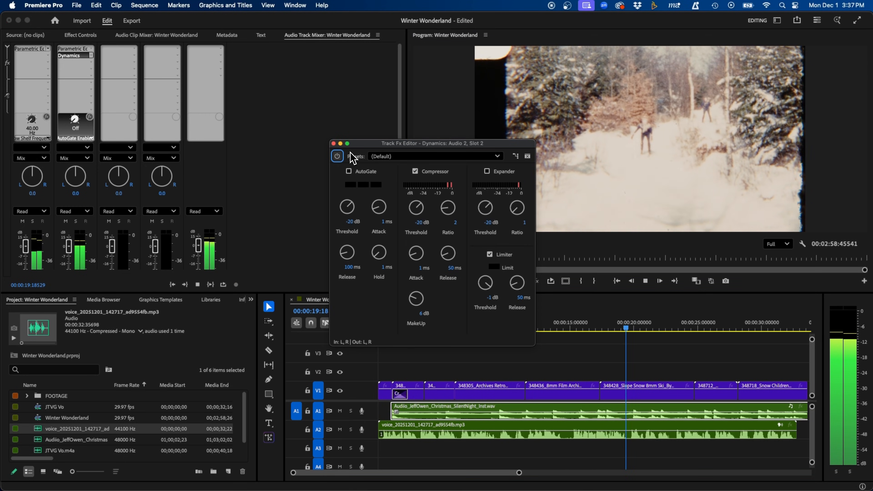
left_click(337, 156)
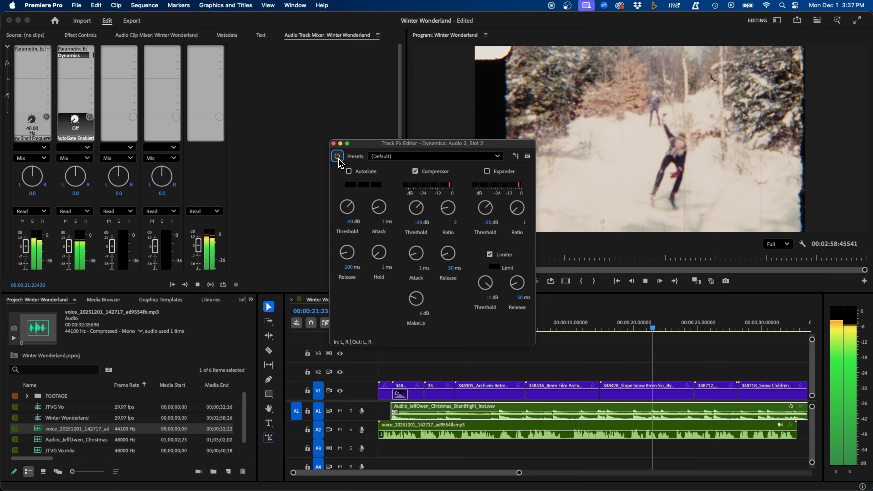
left_click(337, 156)
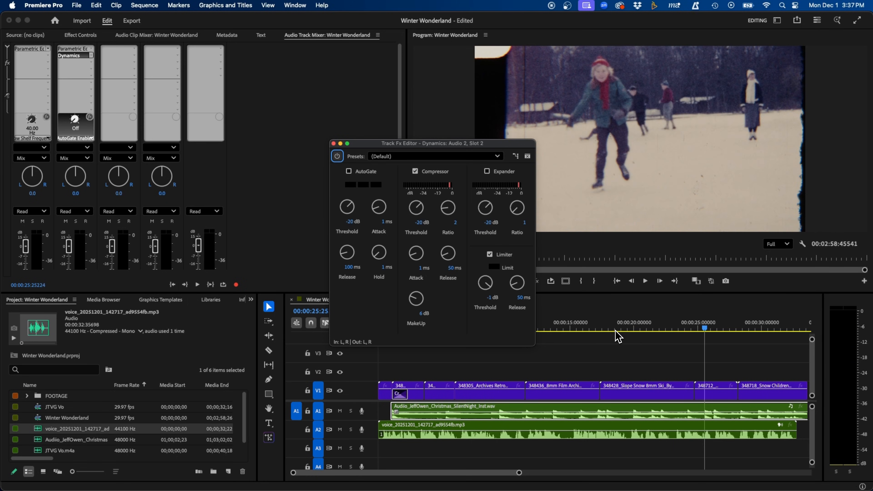